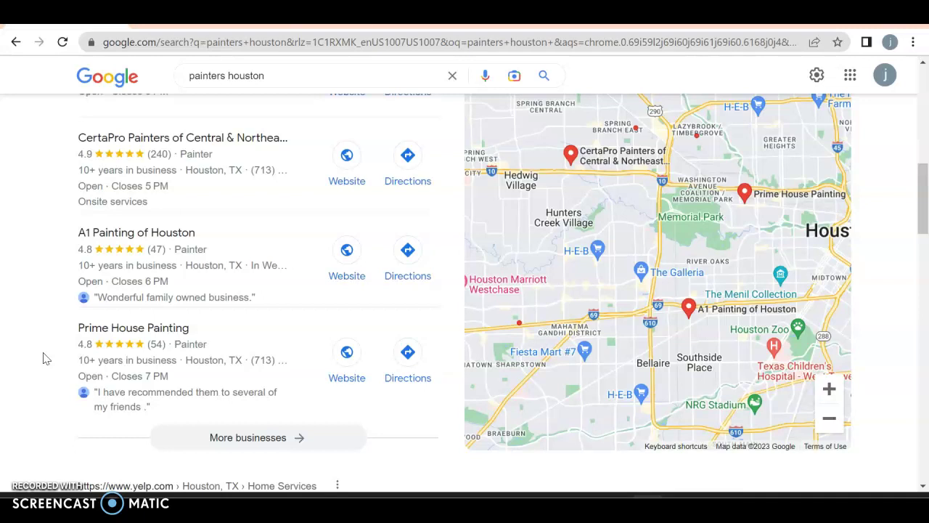
Open the website of A1 Painting of Houston from the business listings and review its Our Reviews and Services page lists
left_click(345, 283)
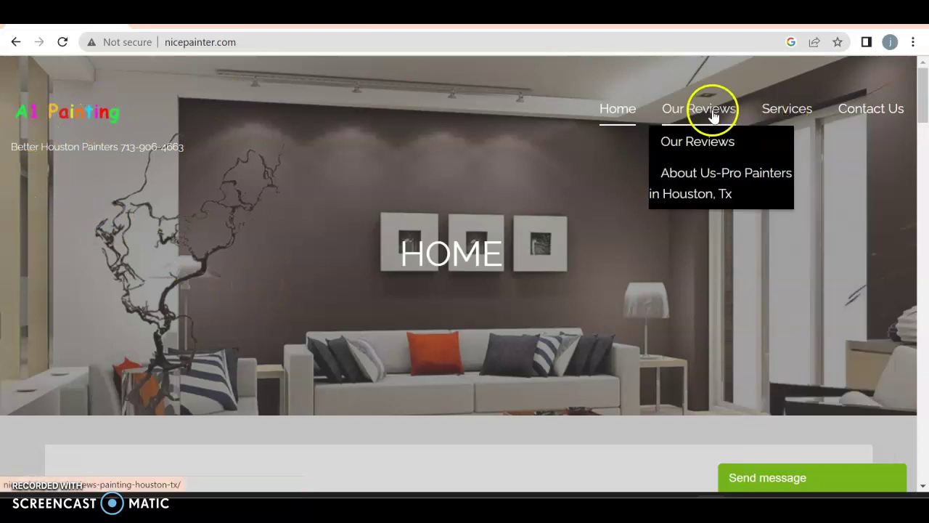
mouse_move(784, 114)
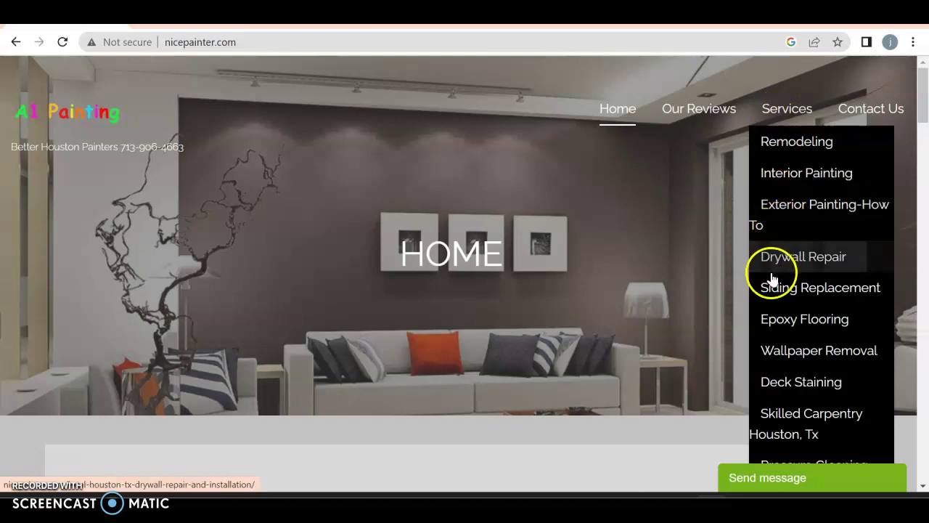
scroll(801, 428, "down", 2)
scroll(801, 427, "up", 2)
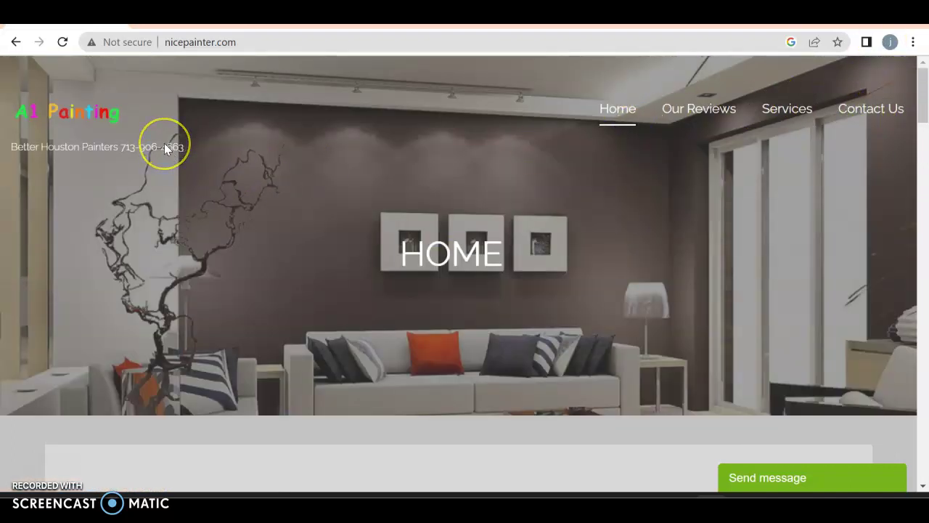
Examine the header and the Interior Painting and HardiePlank Installation sections of the A1 Painting home page
scroll(164, 143, "down", 2)
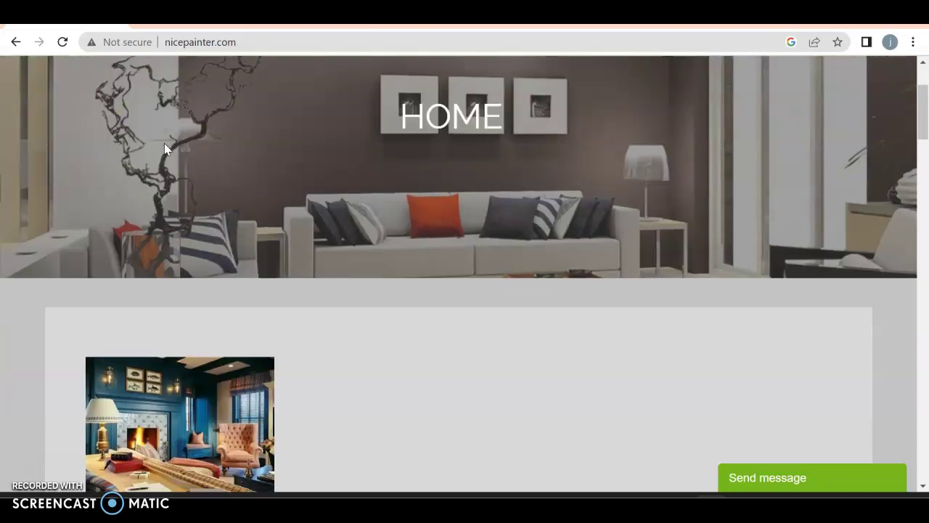
scroll(164, 143, "down", 4)
scroll(164, 143, "down", 2)
scroll(164, 143, "up", 2)
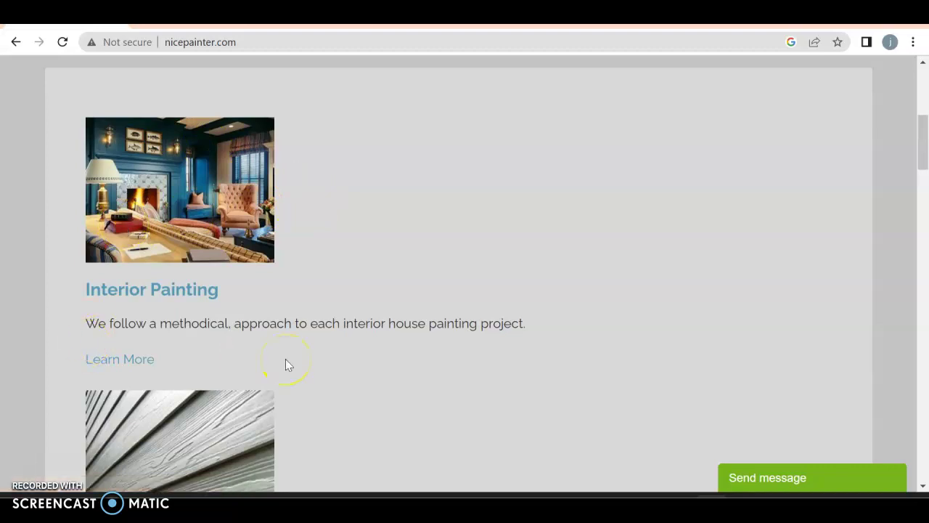
scroll(285, 359, "down", 2)
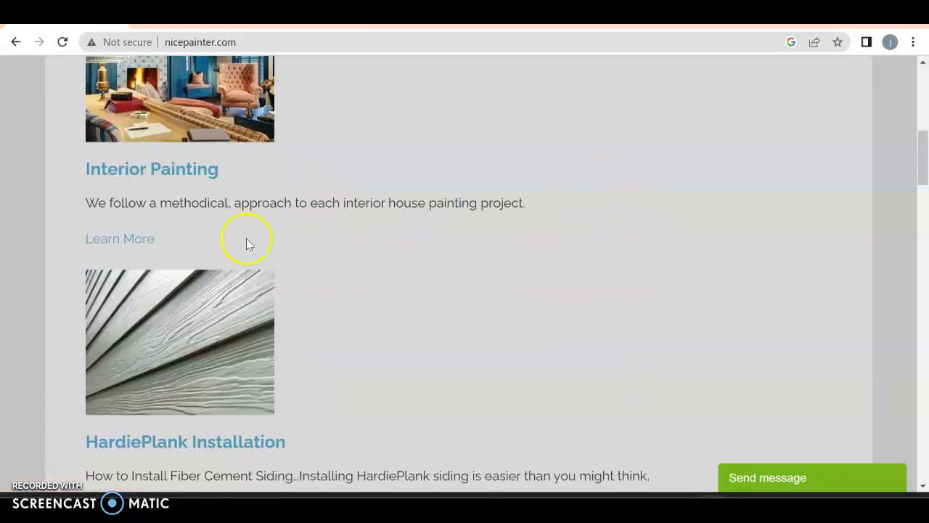
scroll(247, 239, "up", 4)
scroll(247, 239, "down", 3)
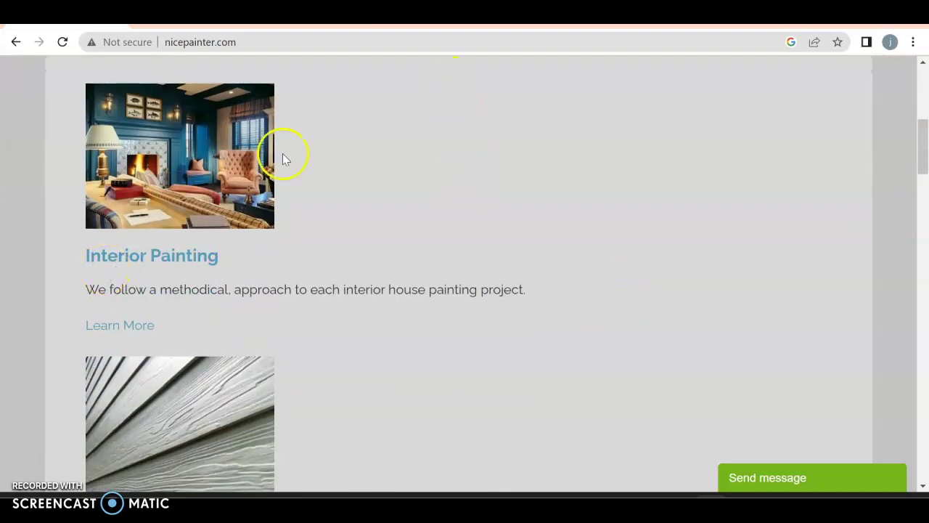
scroll(290, 374, "down", 3)
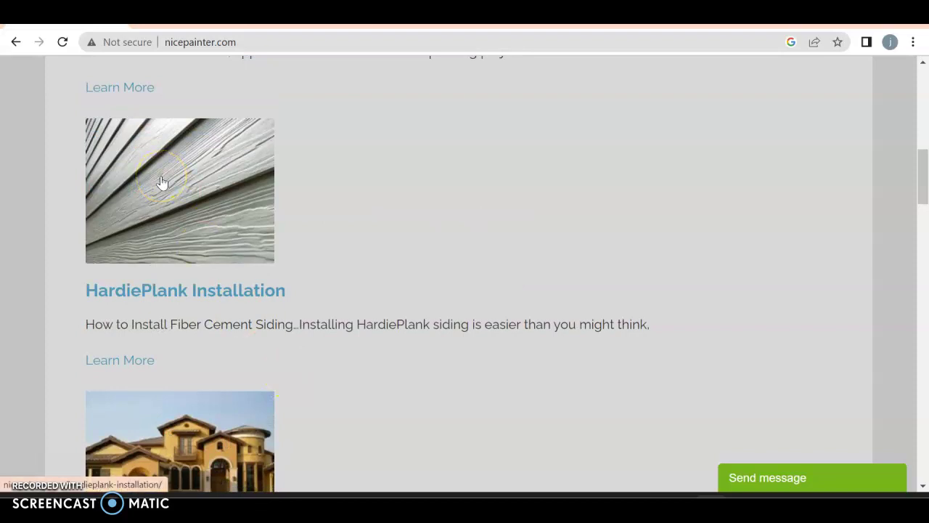
scroll(369, 141, "down", 1)
scroll(369, 141, "up", 3)
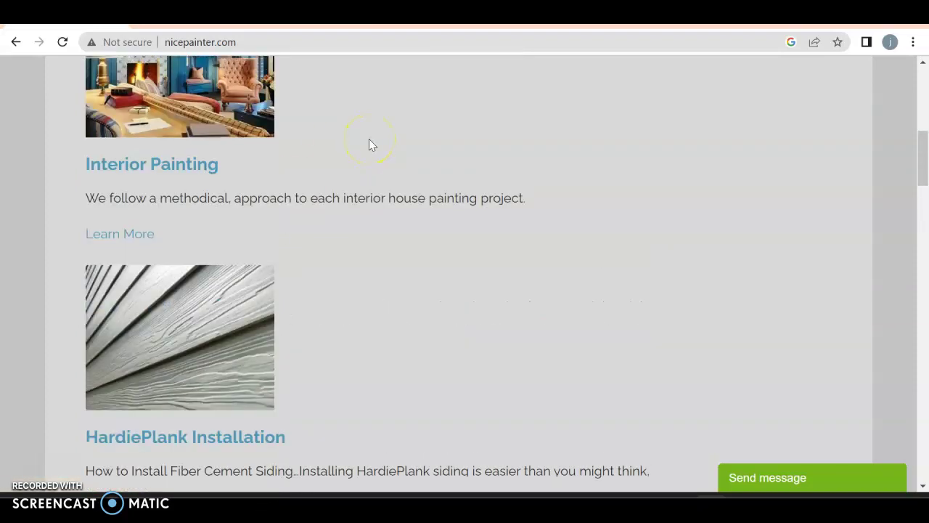
scroll(368, 141, "up", 5)
scroll(369, 142, "down", 9)
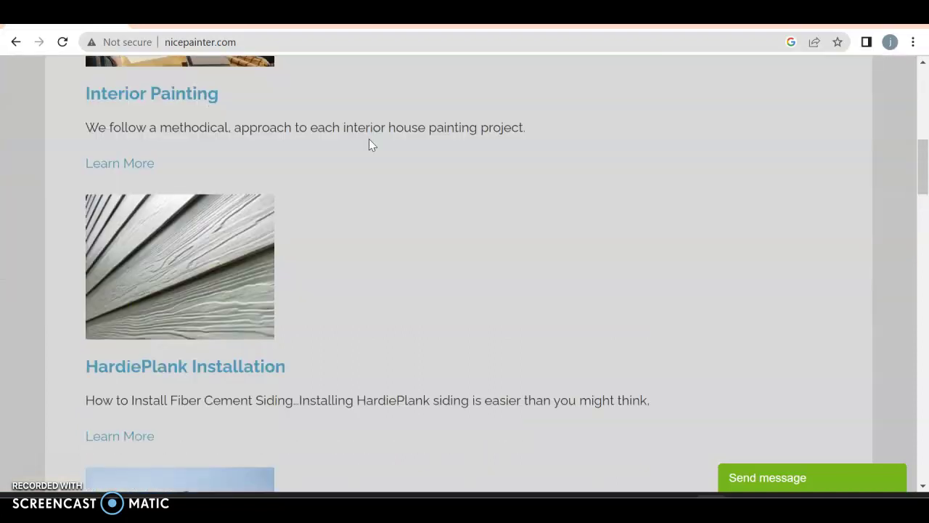
Review the remaining service sections and company text down to the footer, and return to the start of the home page
scroll(369, 144, "down", 10)
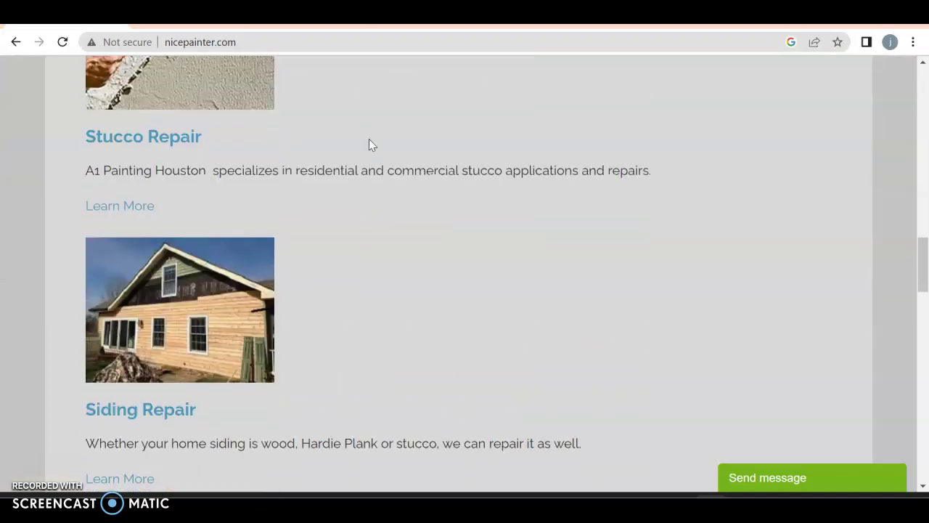
scroll(369, 144, "down", 5)
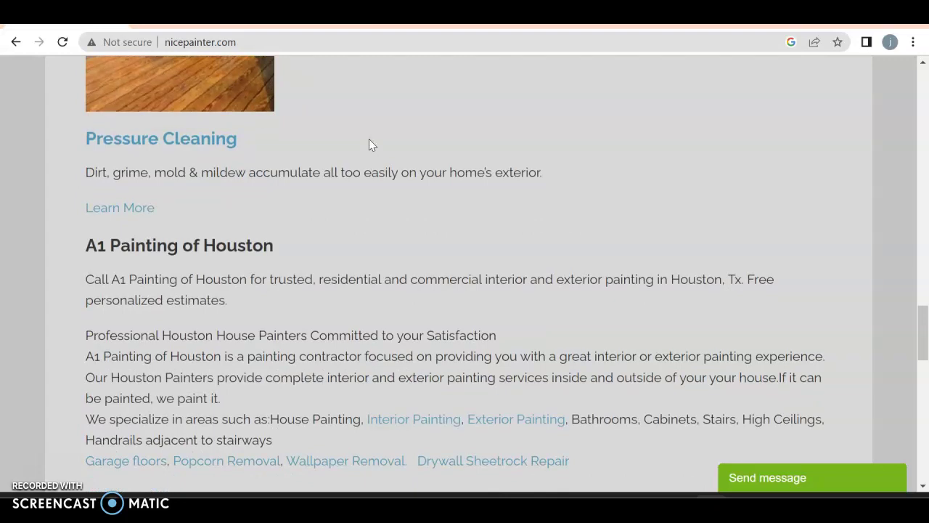
scroll(369, 145, "down", 1)
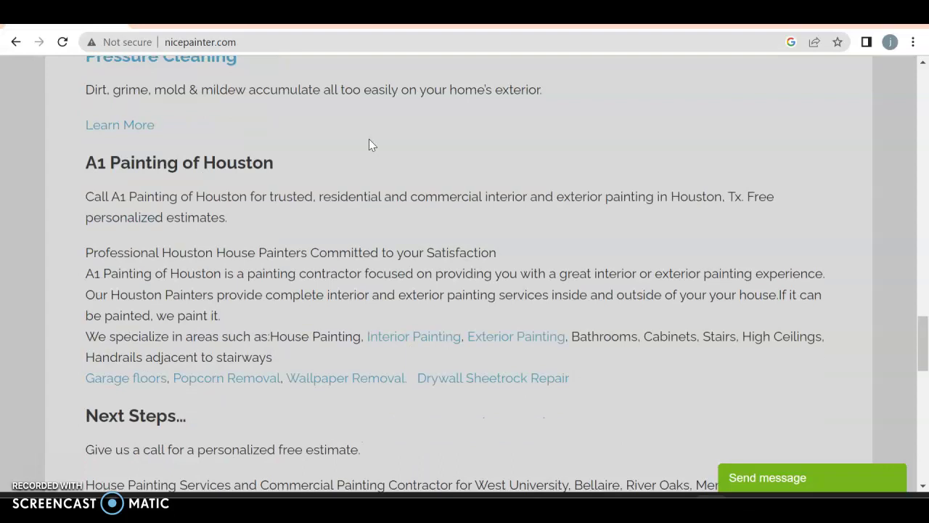
scroll(369, 144, "down", 7)
scroll(369, 145, "down", 3)
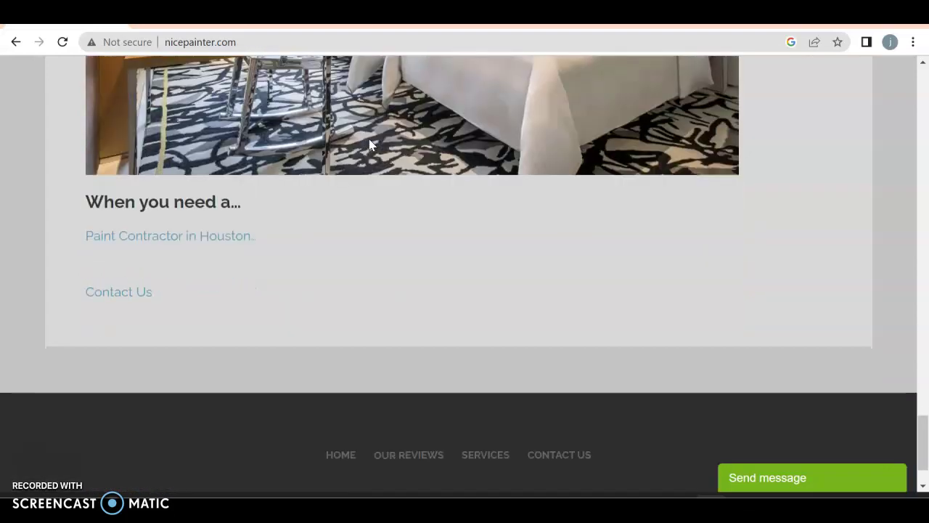
scroll(369, 144, "down", 1)
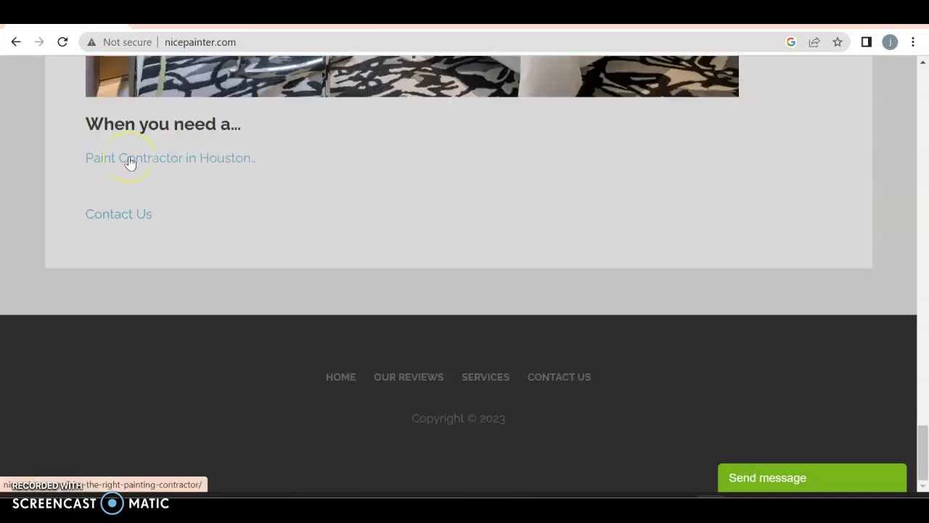
scroll(456, 152, "up", 20)
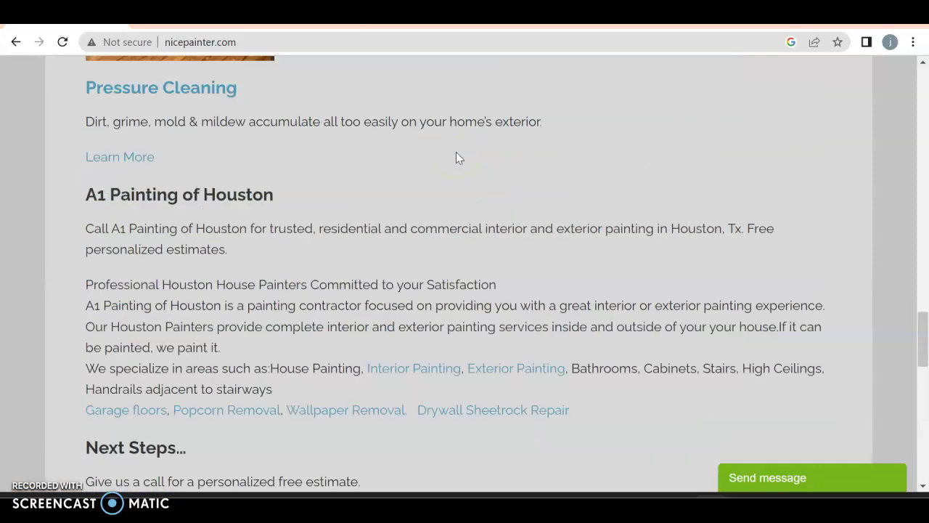
scroll(457, 158, "up", 10)
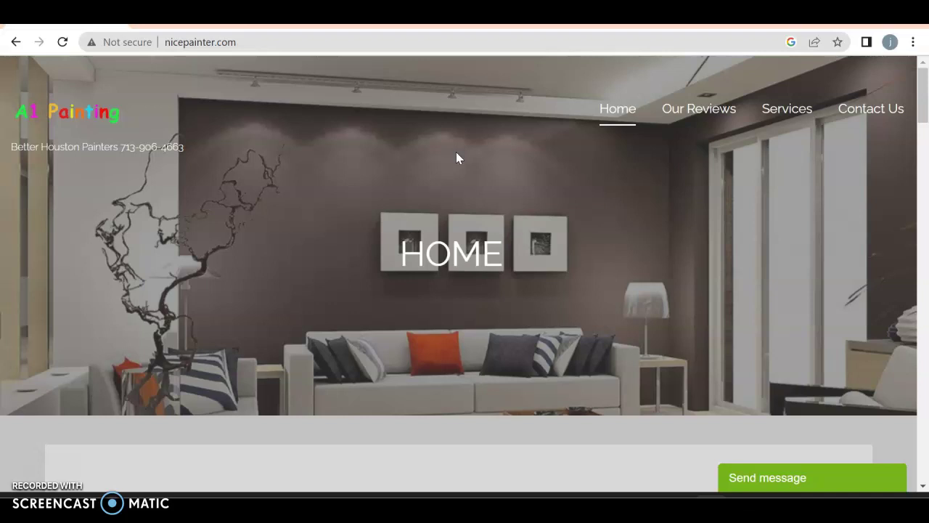
Switch to the Ahrefs overview of nicepainter.com and examine its UR, DR, backlinks, referring domains, organic keywords and organic traffic
key("ctrl+Tab")
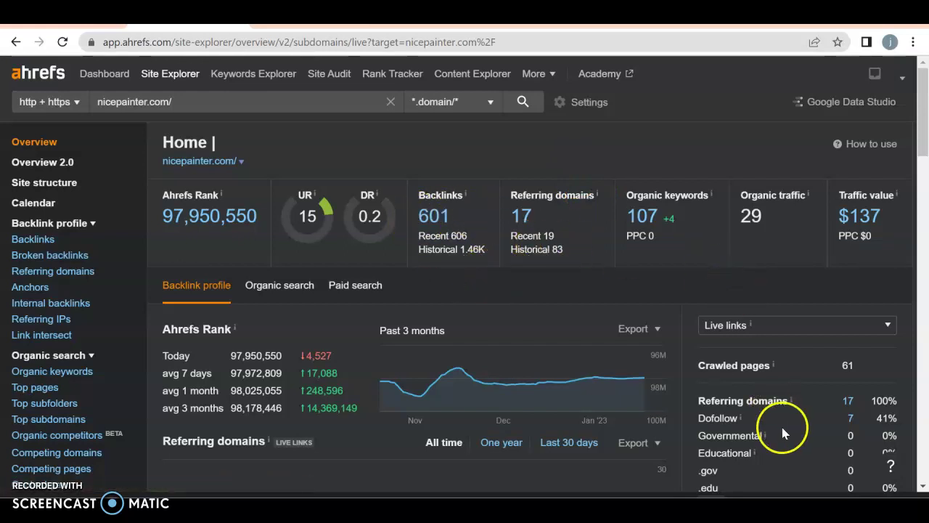
left_click(602, 250)
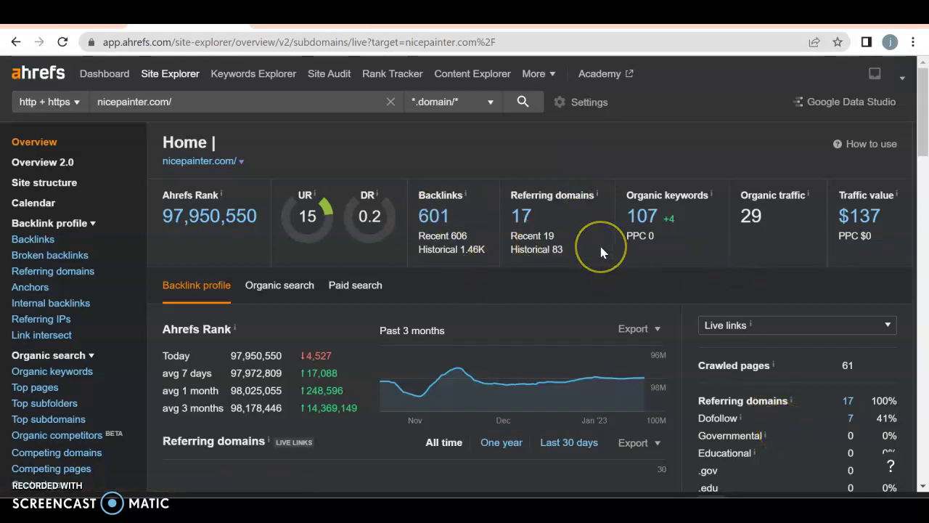
left_click(377, 188)
left_click(360, 240)
left_click(366, 260)
left_click(292, 185)
left_click(325, 189)
left_click(540, 190)
left_click(529, 156)
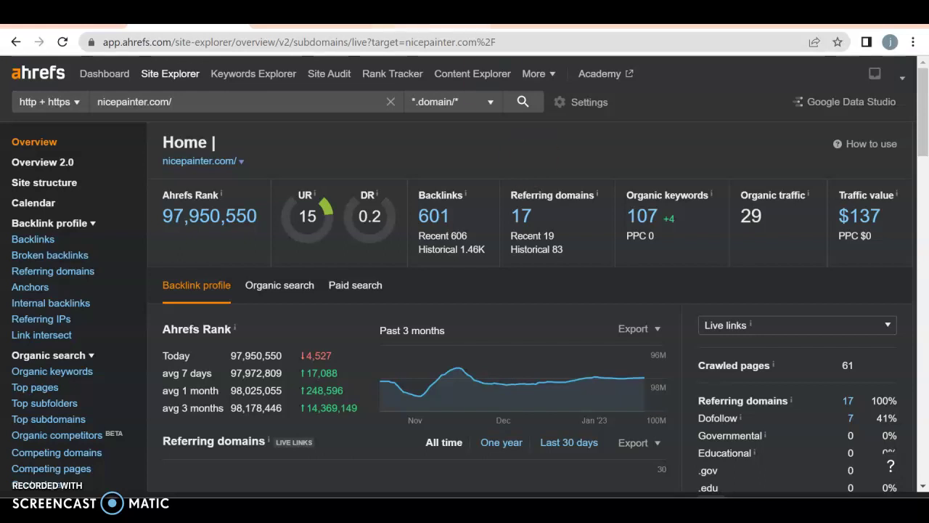
left_click(585, 175)
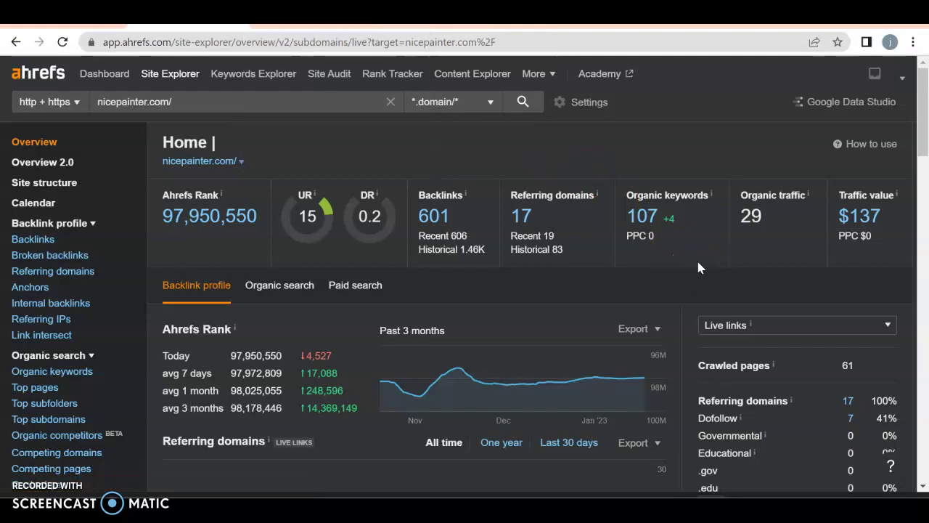
left_click(599, 162)
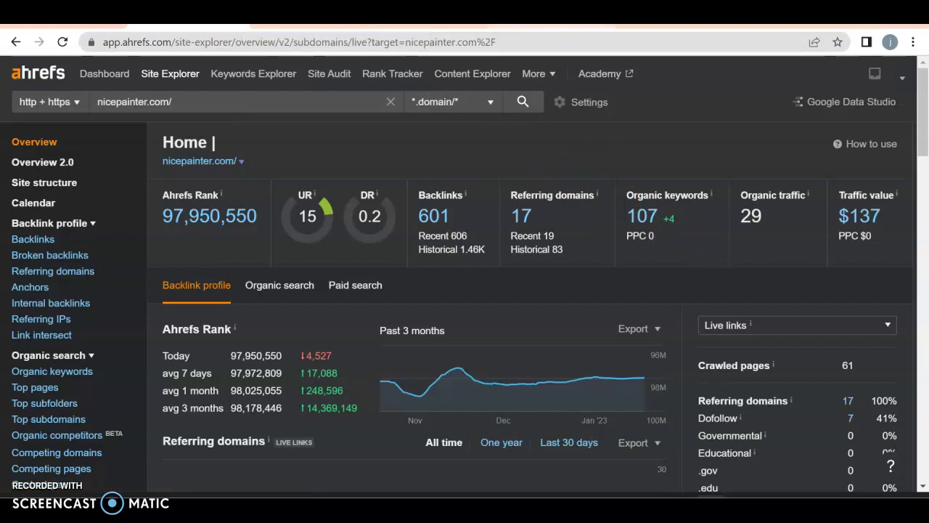
Show the Organic keywords report for nicepainter.com and examine the keywords' volume, difficulty, traffic and positions
left_click(305, 14)
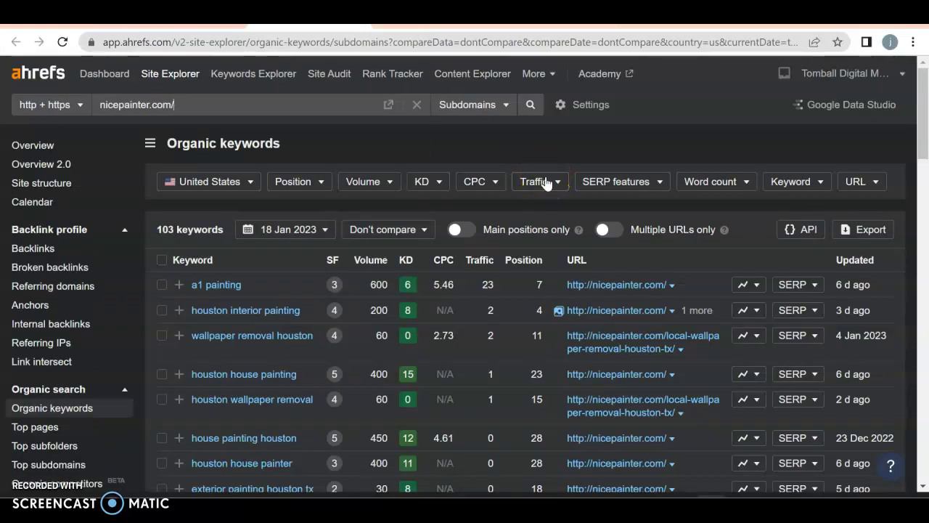
scroll(546, 183, "down", 2)
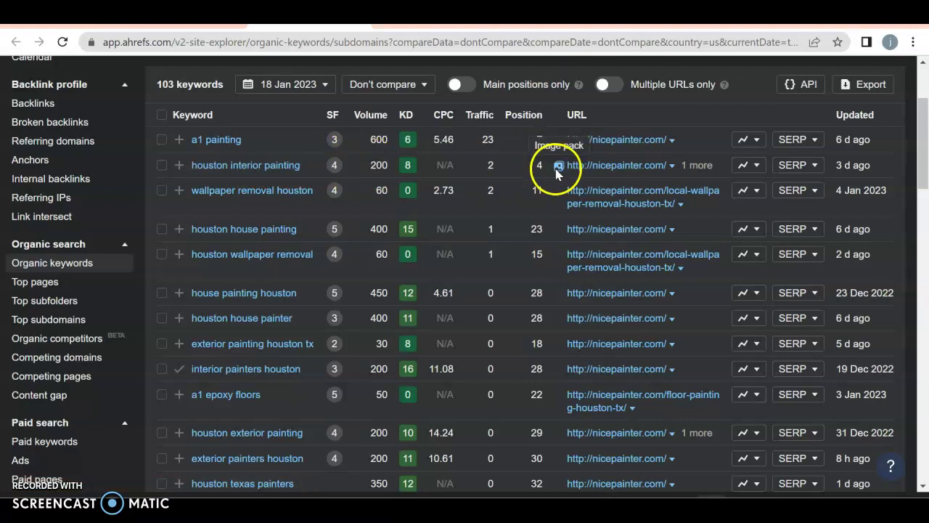
scroll(281, 221, "down", 1)
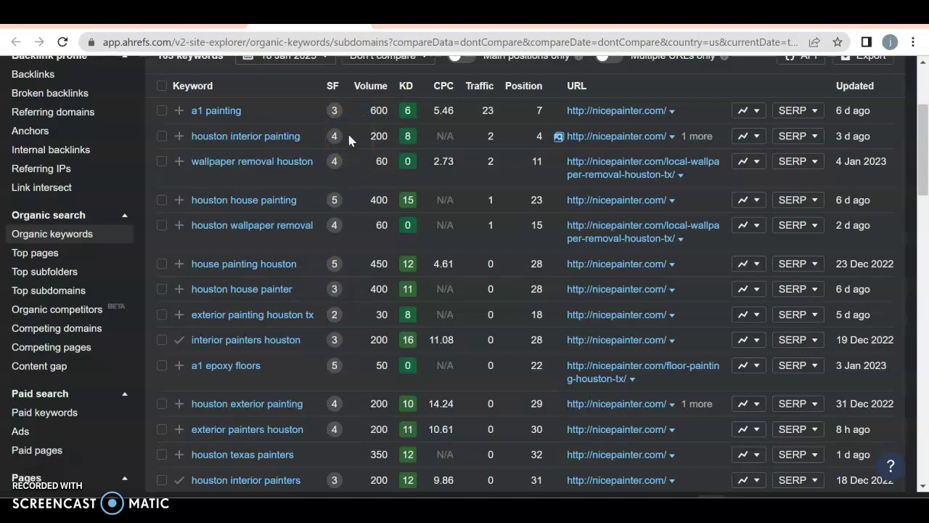
left_click(370, 328)
scroll(369, 328, "down", 4)
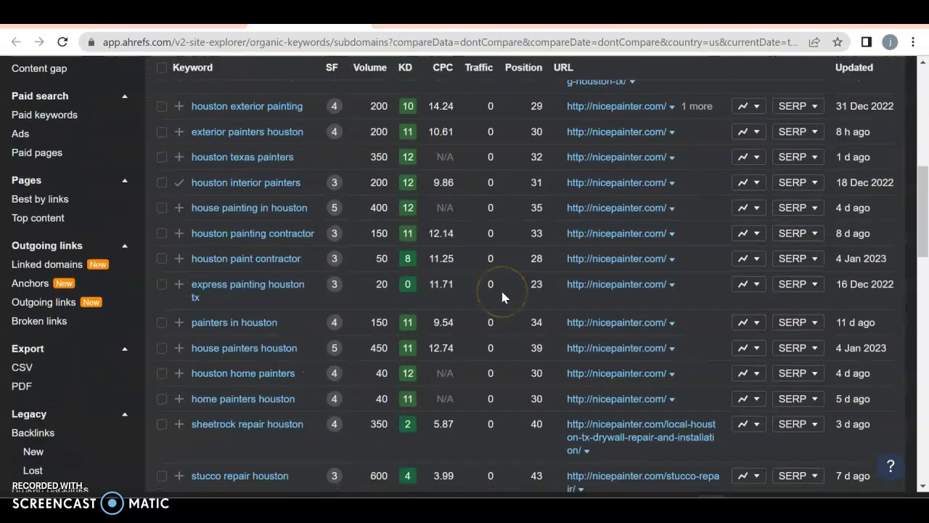
scroll(502, 297, "down", 2)
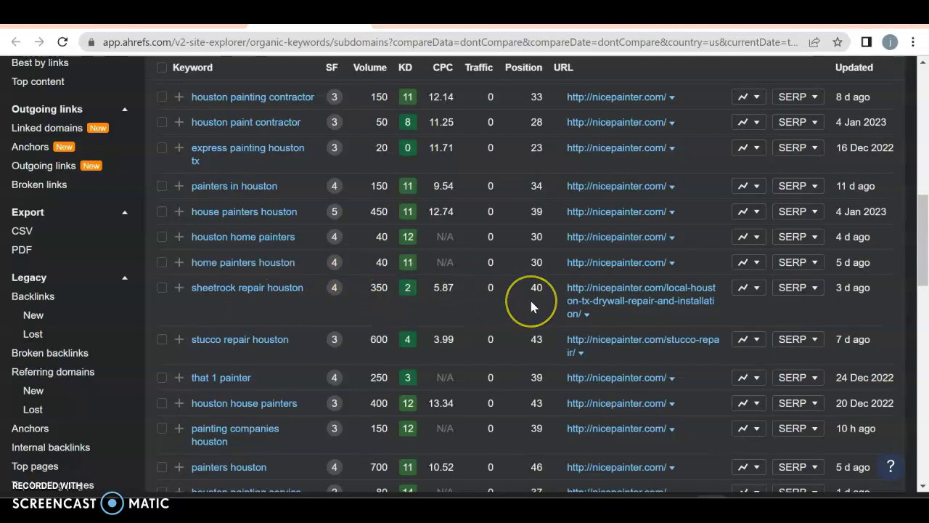
Switch to the Google results for "painters houston" and examine the ads, business listings and organic results
left_click(480, 183)
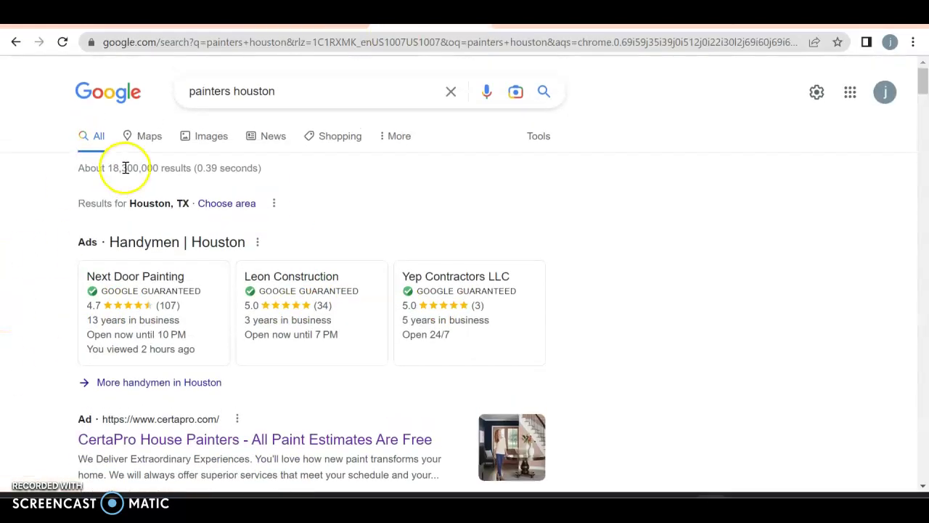
scroll(61, 265, "down", 4)
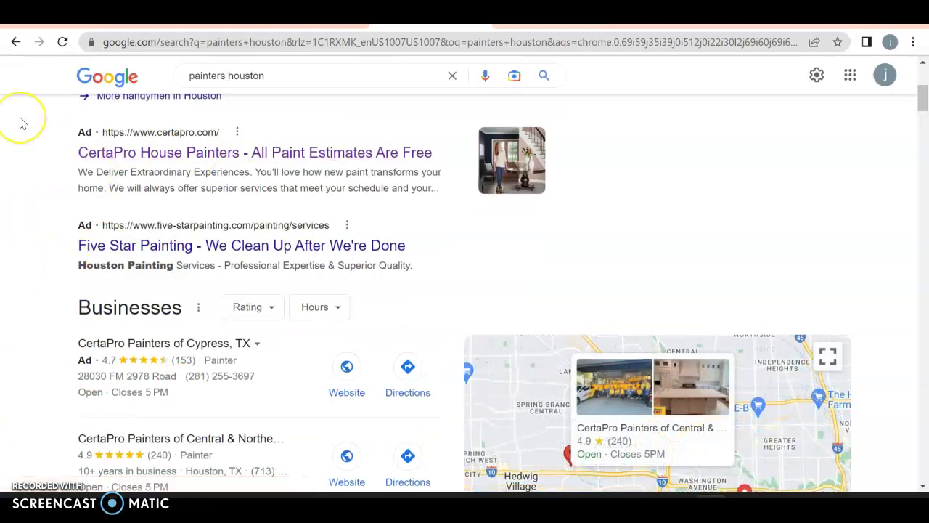
scroll(21, 121, "down", 3)
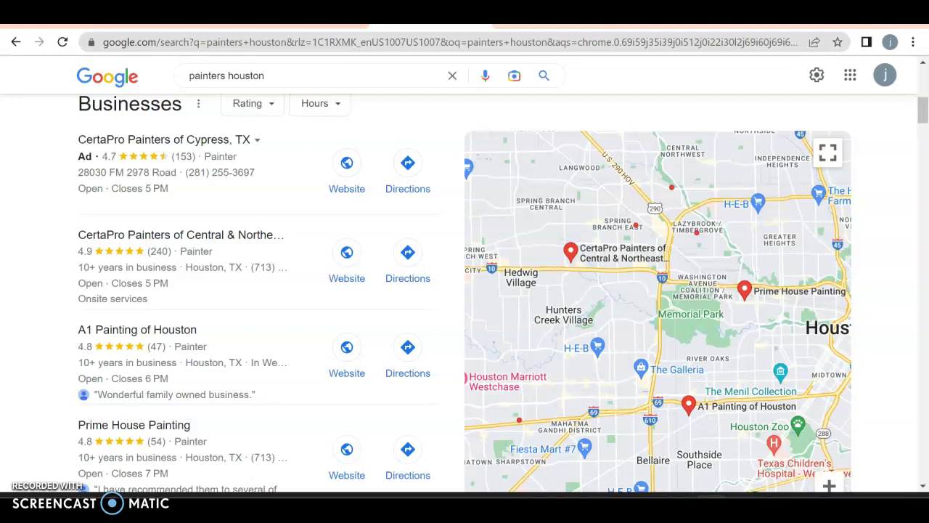
scroll(98, 228, "down", 1)
mouse_move(91, 309)
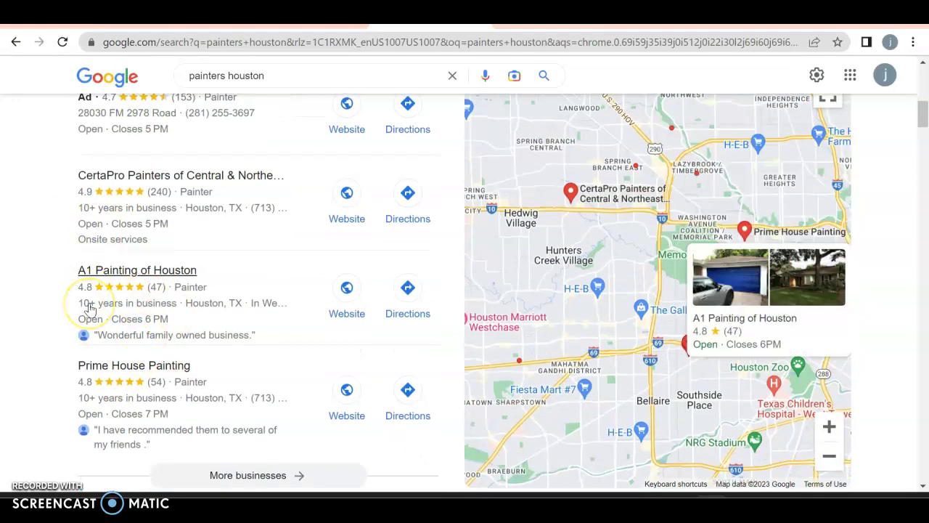
scroll(91, 309, "down", 5)
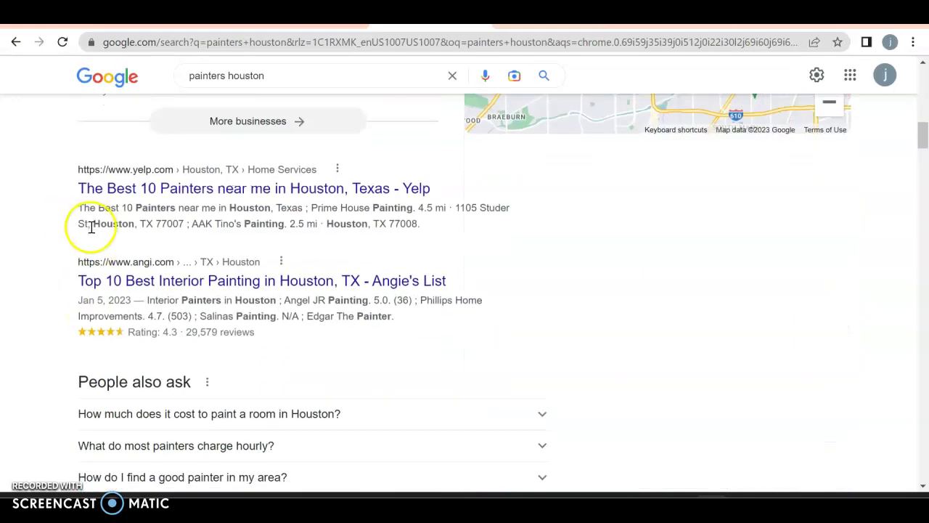
scroll(65, 385, "down", 1)
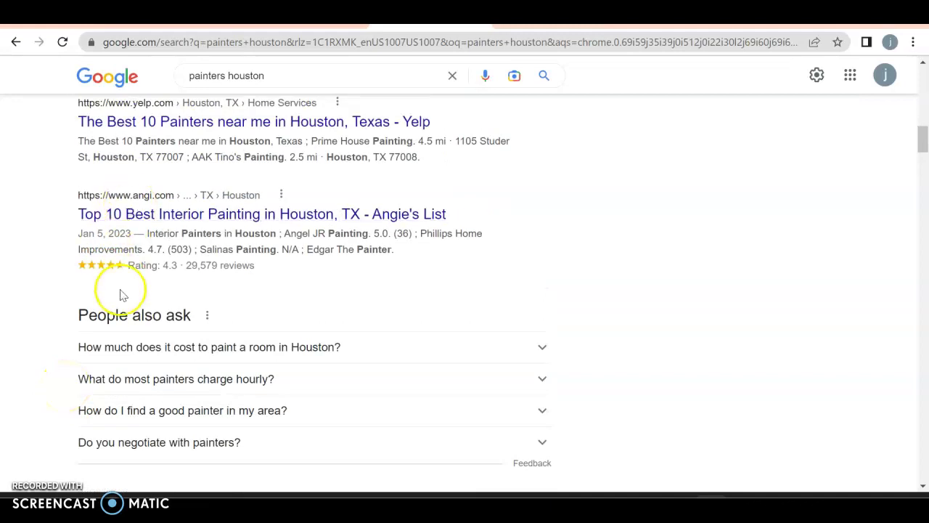
scroll(122, 295, "down", 4)
Open the competing painter's site wepainthouston.com from the organic results and review its navigation, before-and-after photos and introductory text
left_click(122, 270)
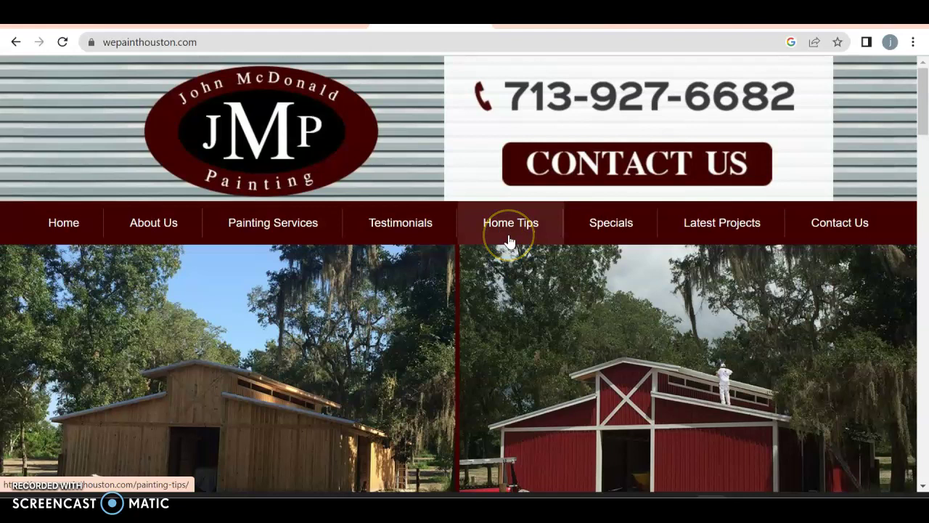
scroll(510, 241, "down", 3)
scroll(94, 353, "down", 2)
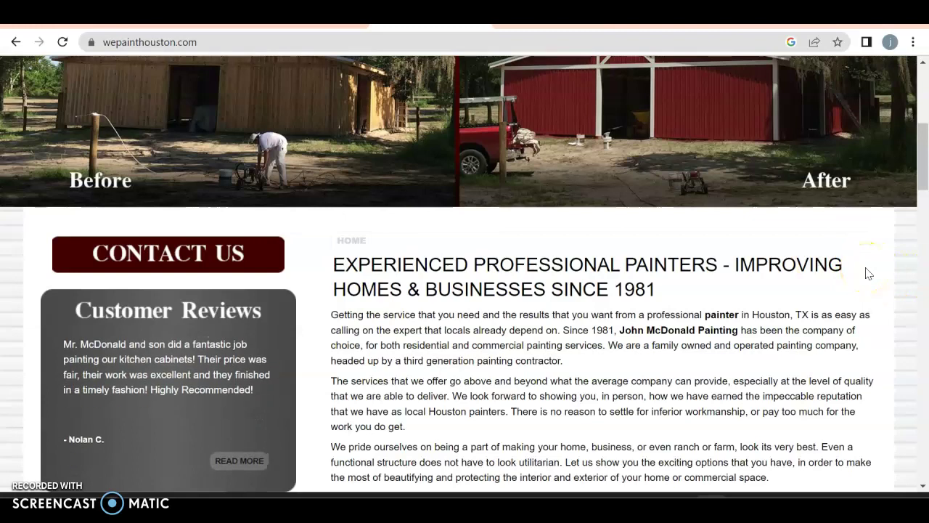
Review the header contact details, introductory text and customer reviews on wepainthouston.com's home page
scroll(561, 268, "up", 5)
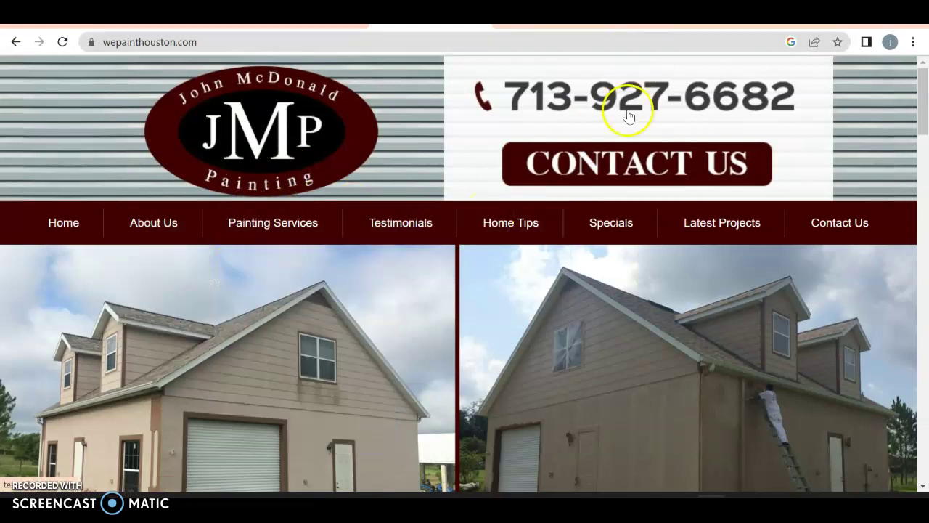
mouse_move(291, 221)
scroll(309, 241, "down", 2)
scroll(310, 242, "down", 5)
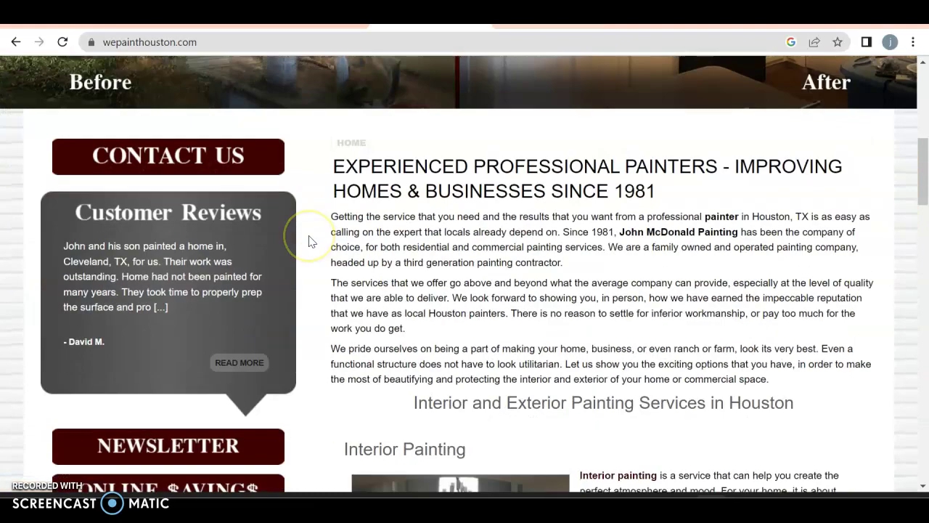
scroll(309, 242, "down", 2)
scroll(309, 242, "up", 2)
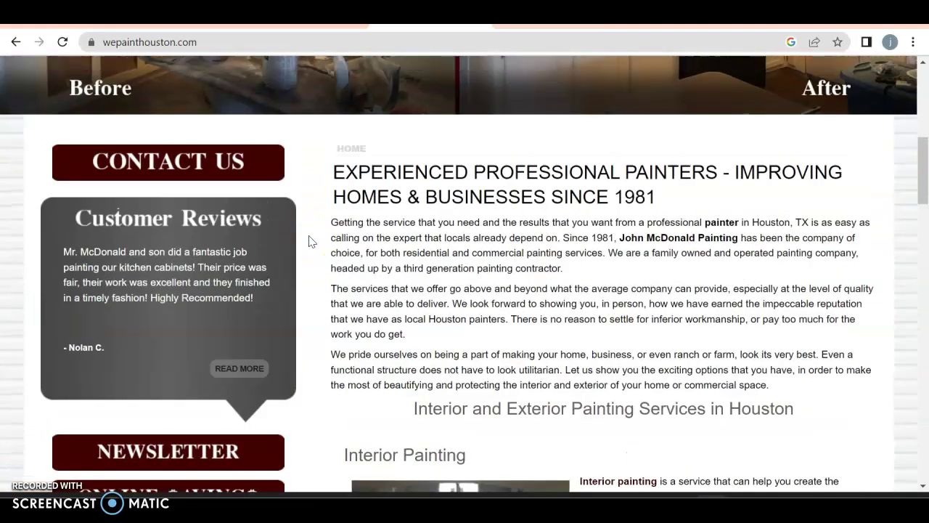
Review the home page's service sections, from Interior Painting, Exterior Painting, Power Washing and Metal Roof Painting down to the Services list
scroll(310, 242, "down", 3)
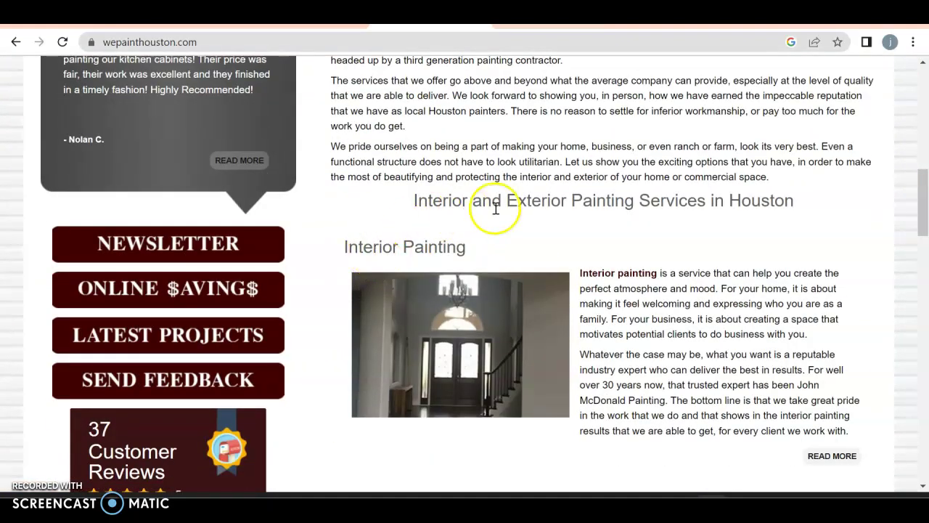
scroll(770, 226, "down", 2)
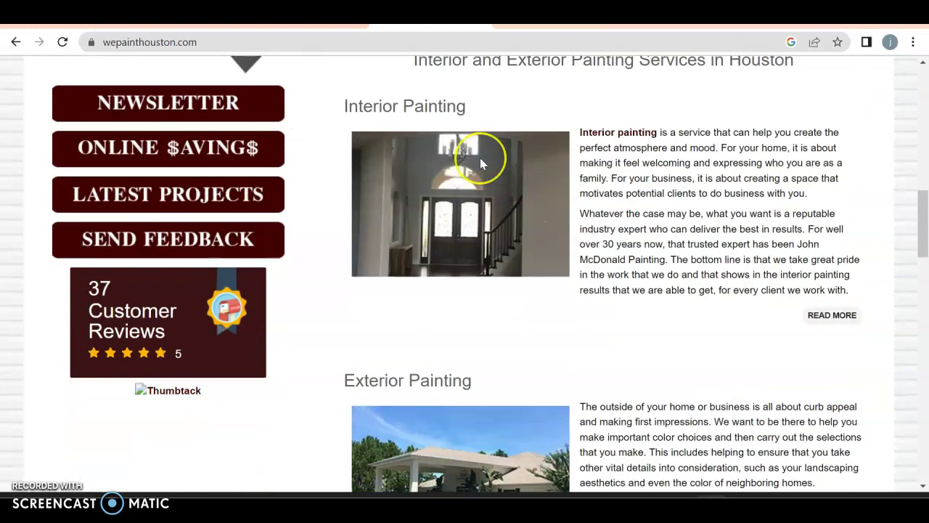
scroll(480, 160, "down", 2)
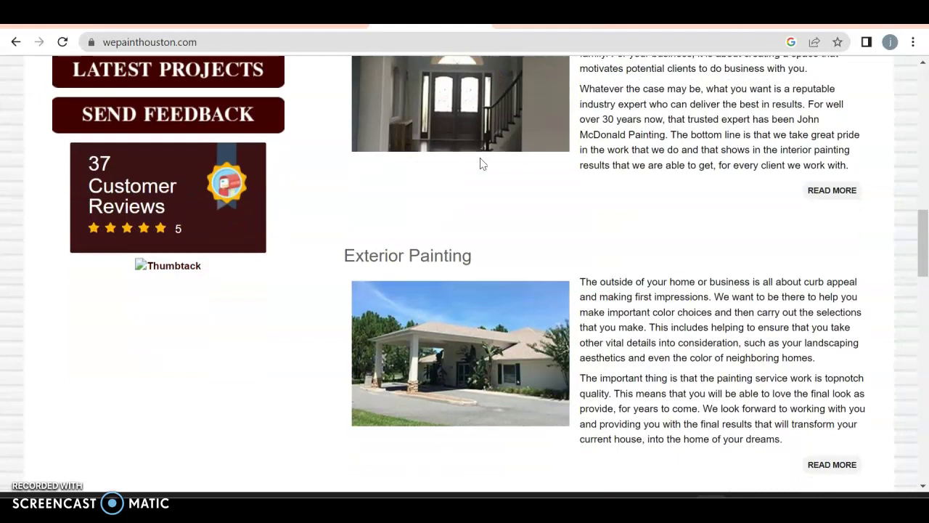
scroll(480, 163, "down", 1)
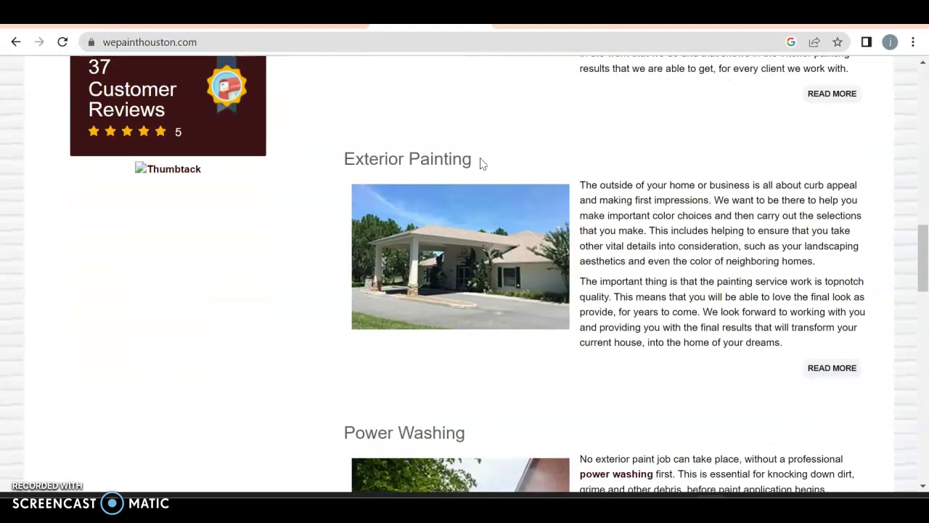
scroll(481, 164, "down", 4)
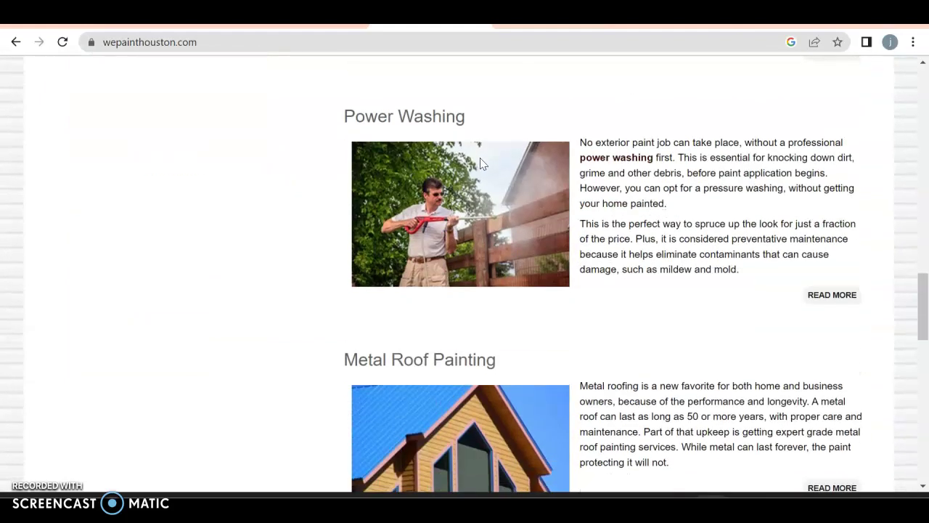
scroll(481, 164, "down", 3)
scroll(480, 161, "down", 5)
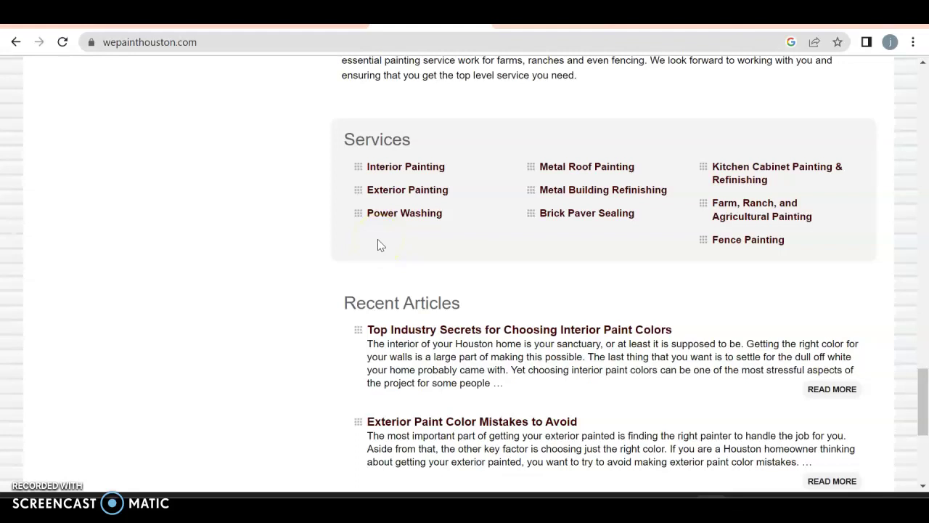
Examine the Recent Articles section and the footer's quick links and service areas on the competitor's home page
scroll(378, 240, "down", 1)
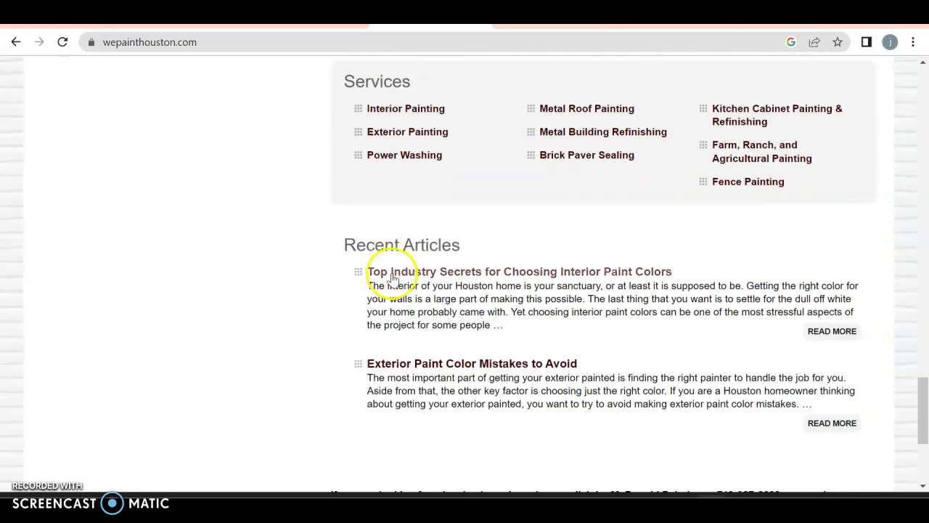
scroll(436, 352, "down", 3)
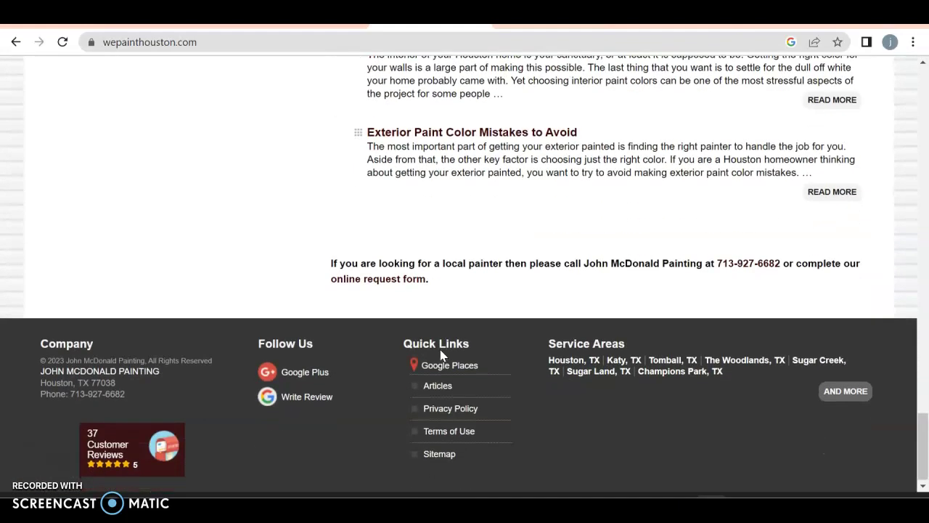
scroll(469, 222, "up", 4)
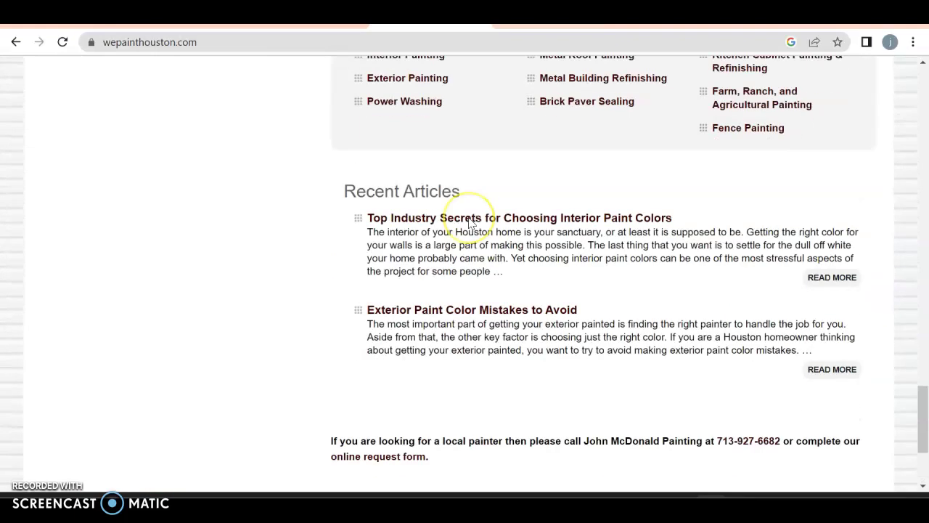
scroll(469, 222, "down", 4)
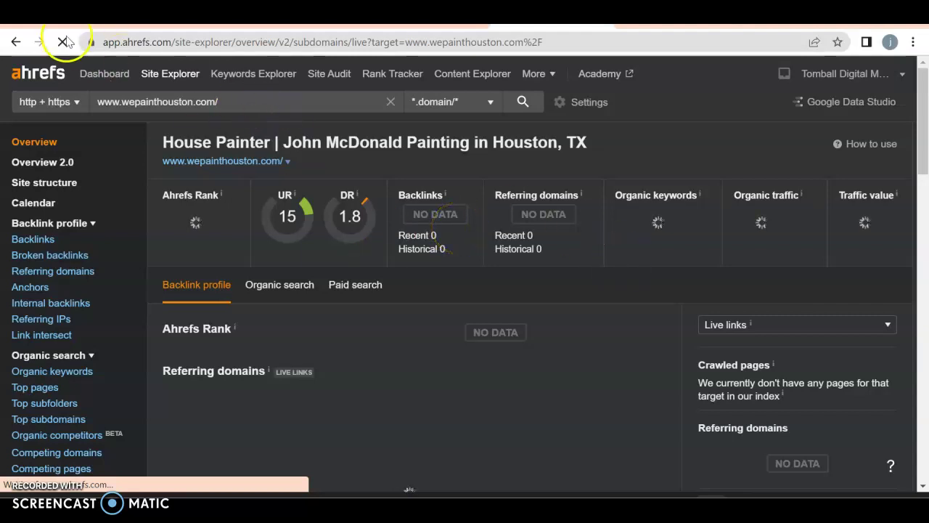
left_click(531, 101)
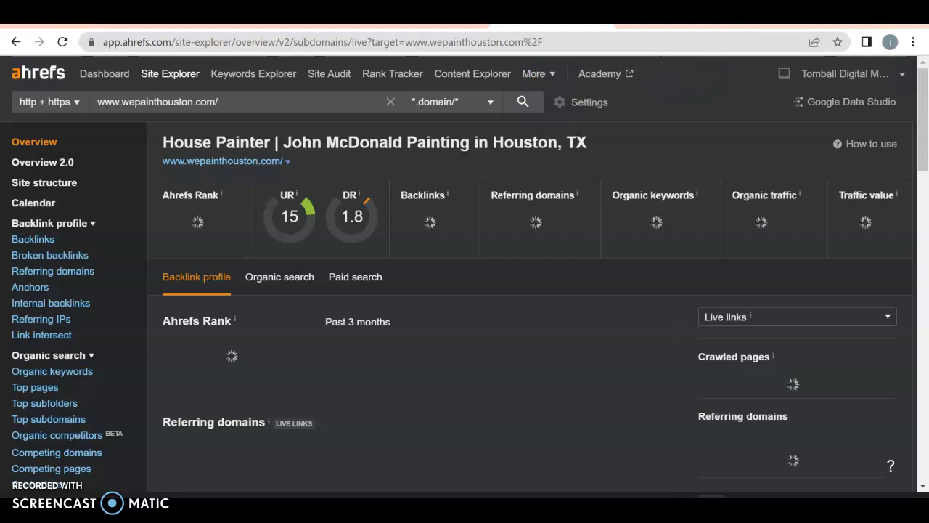
left_click(676, 14)
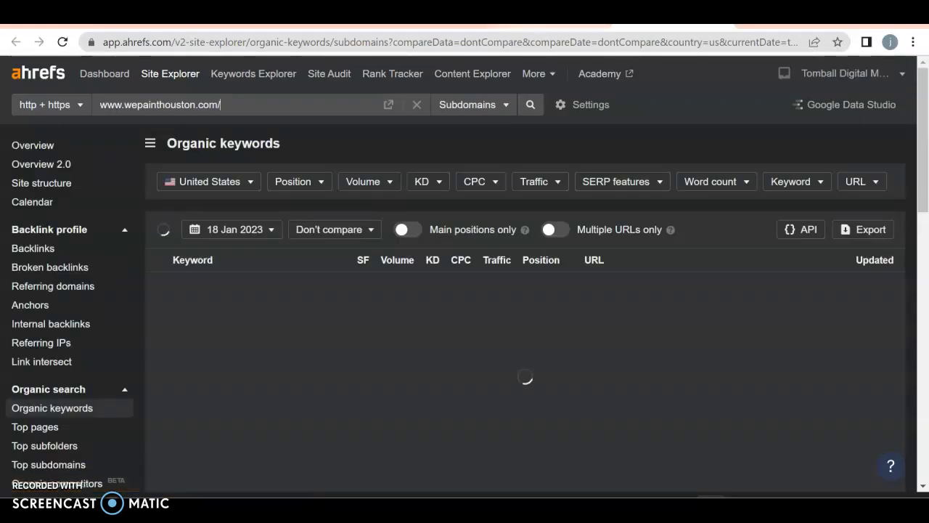
key("ctrl+w")
left_click(529, 270)
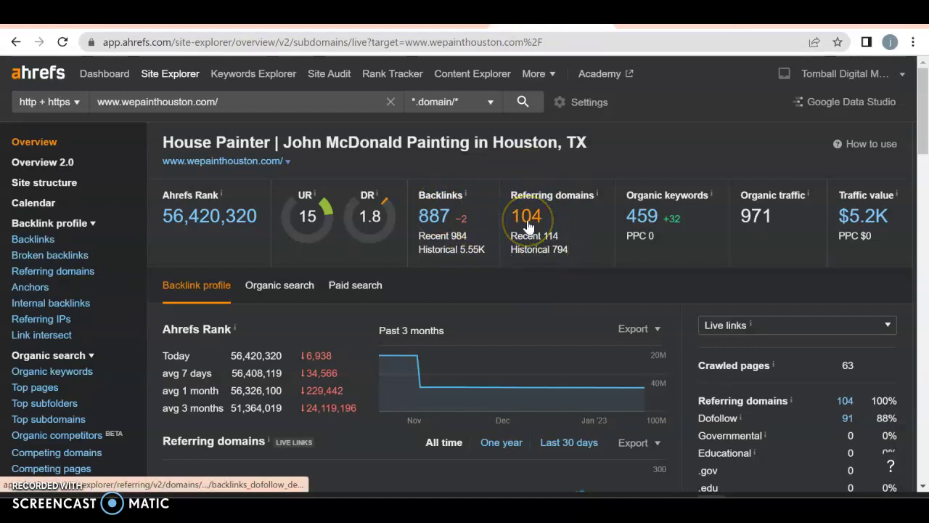
left_click(695, 257)
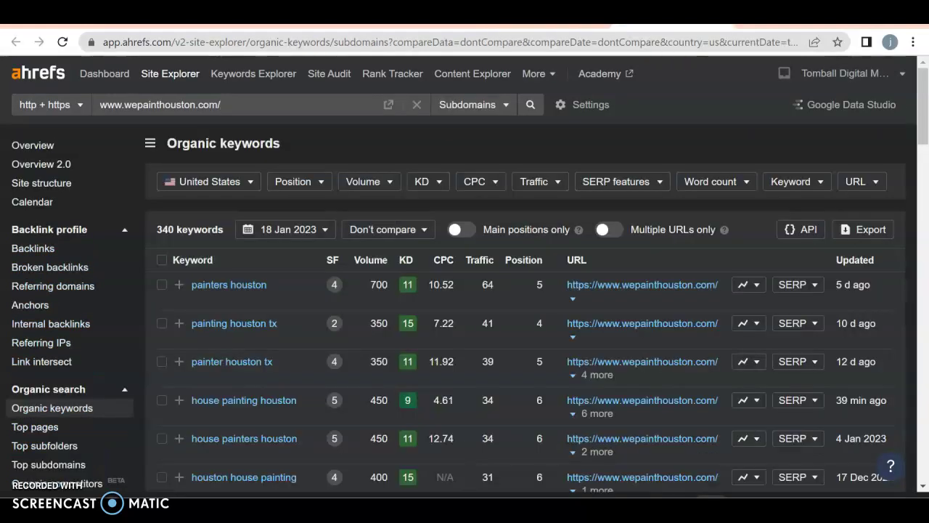
scroll(520, 360, "down", 3)
scroll(523, 369, "up", 1)
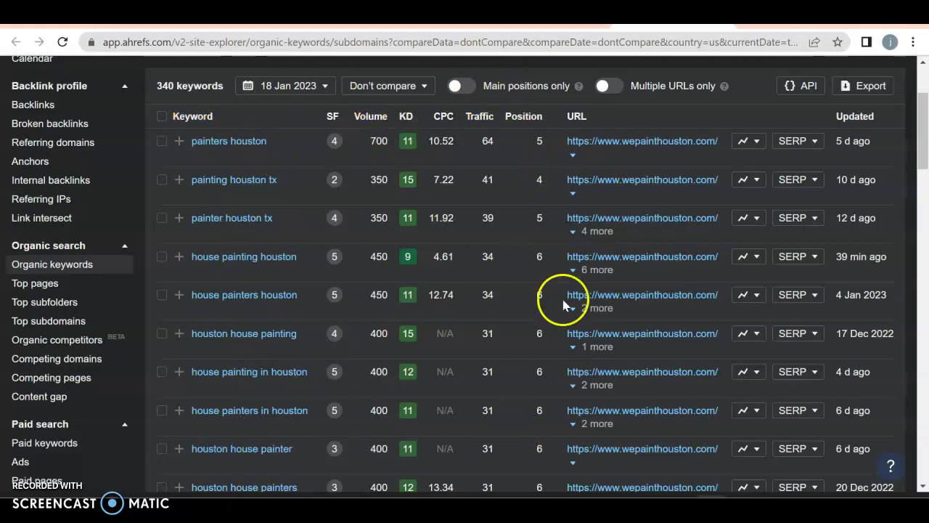
Return to the Ahrefs overview of nicepainter.com and examine its backlink profile and the all-time referring domains chart
key("alt+Left")
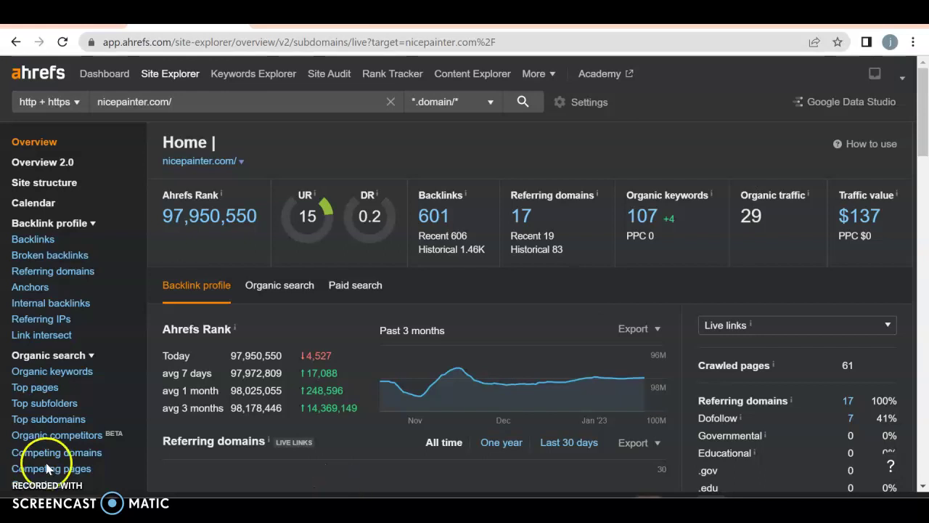
mouse_move(43, 519)
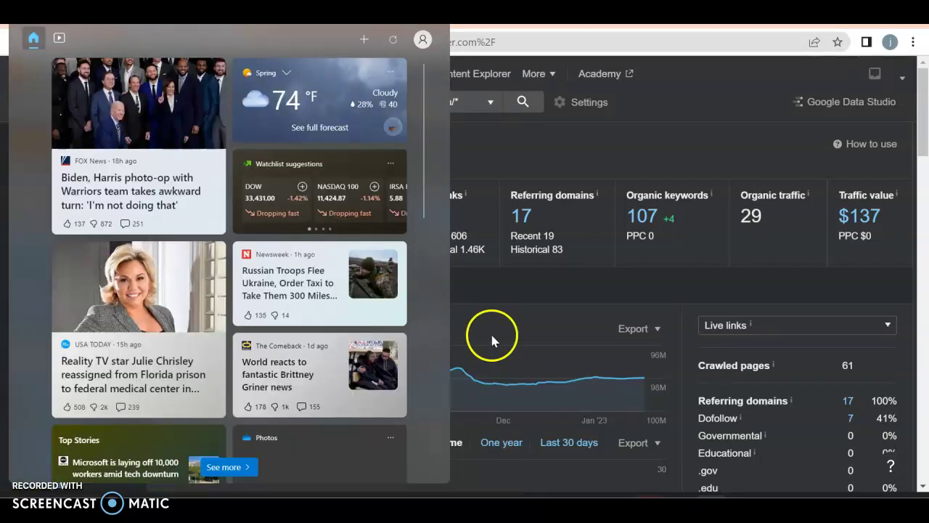
left_click(493, 341)
left_click(127, 432)
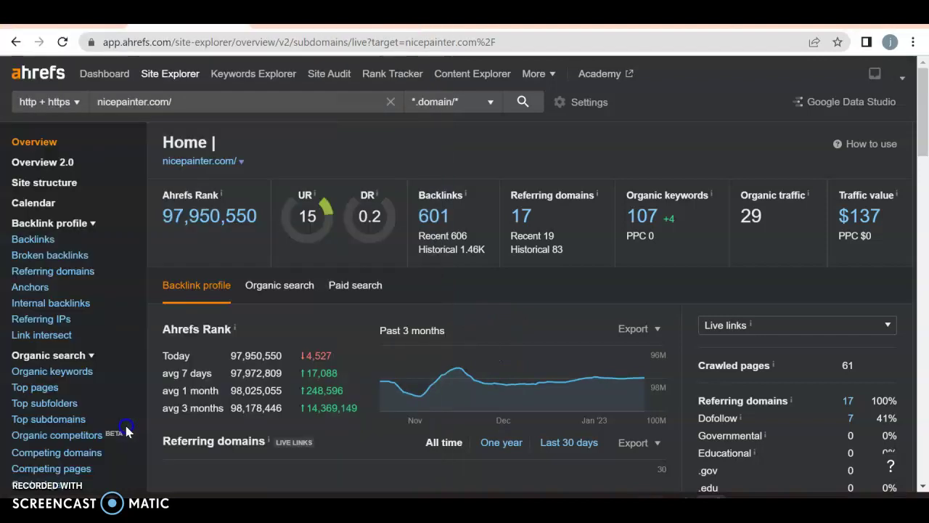
scroll(234, 315, "down", 2)
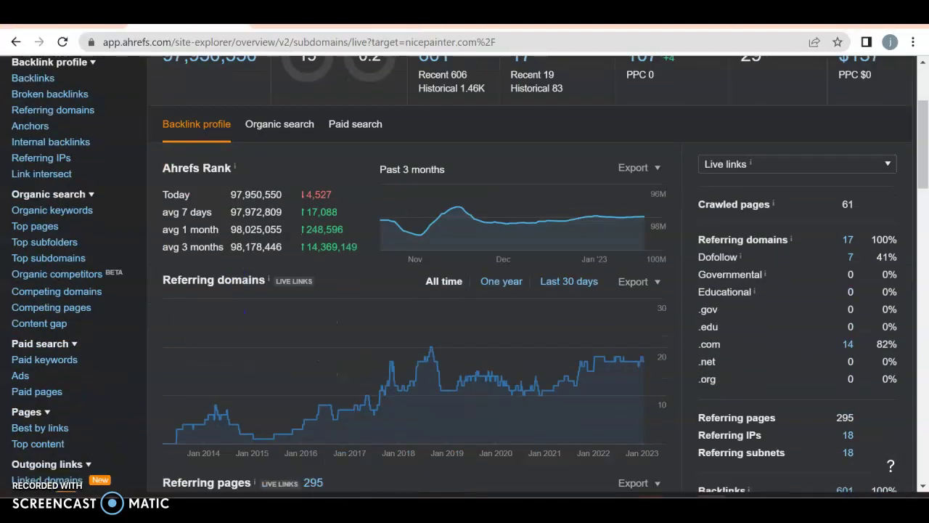
left_click(193, 332)
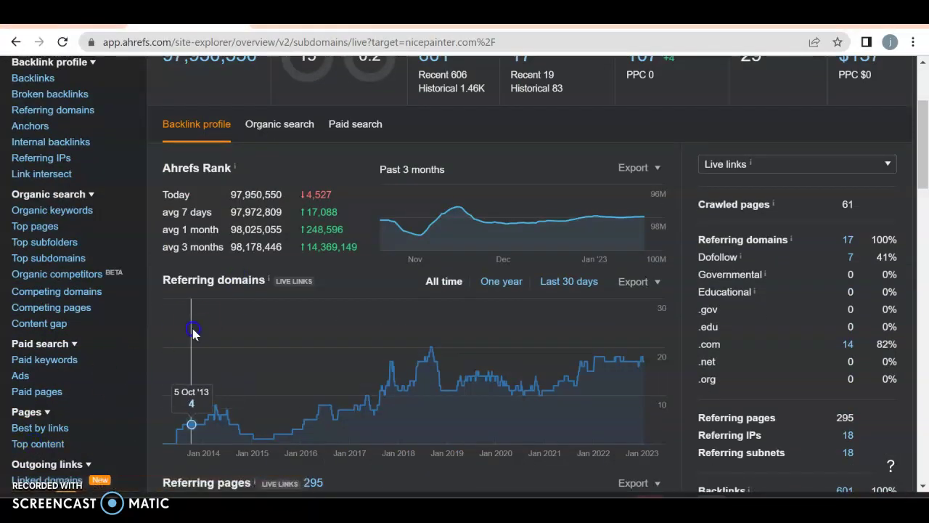